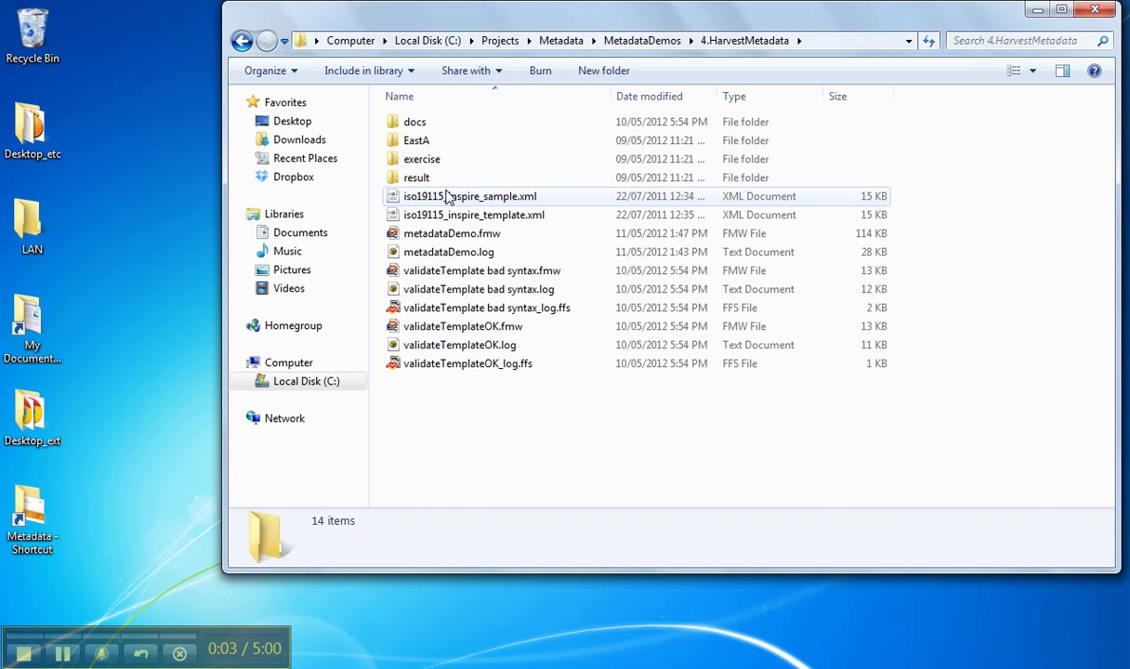
# - Open iso19115_inspire_metadata.xml from MetadataDemos > 2-XMLUpdatingMetadata in the text editor
pyautogui.click(617, 41)
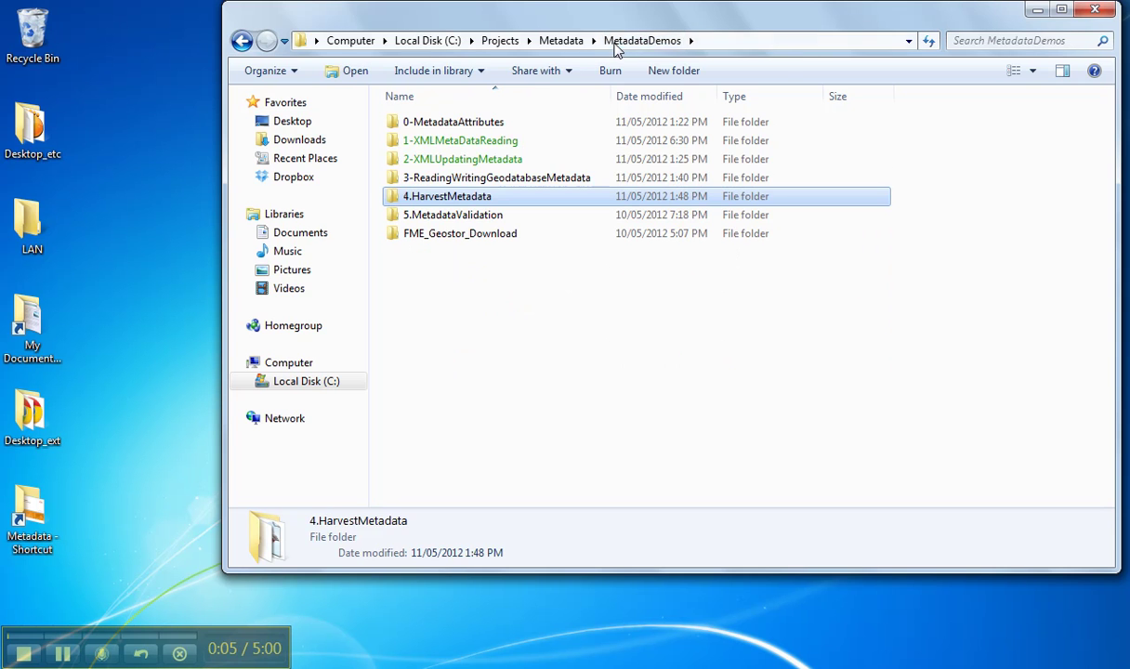
pyautogui.doubleClick(504, 165)
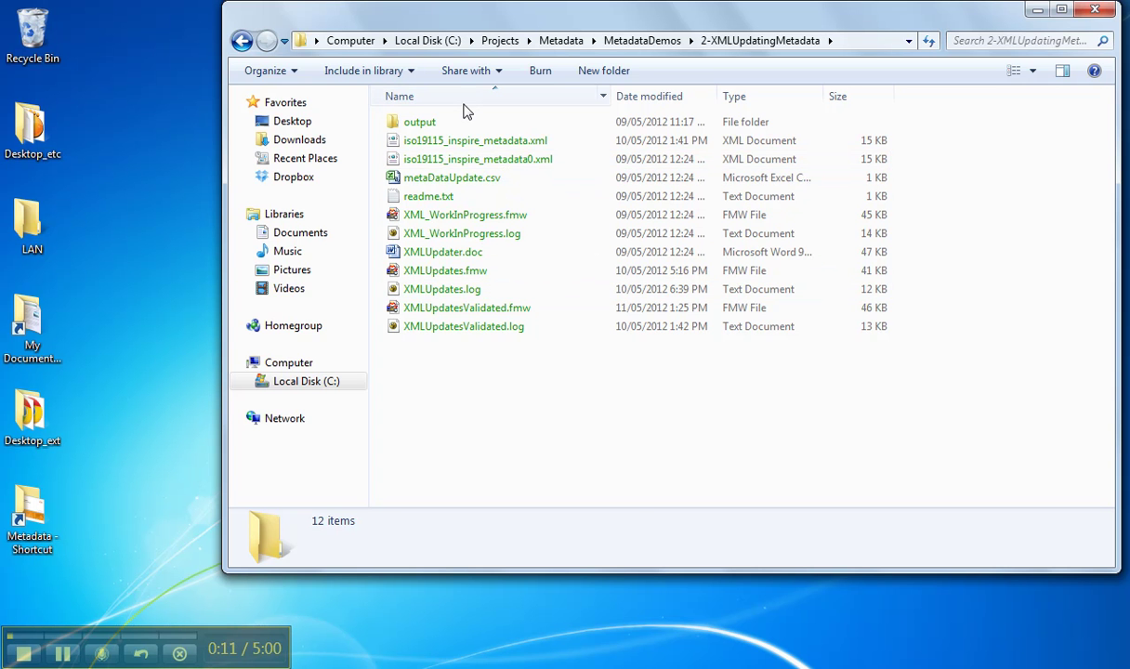
pyautogui.doubleClick(469, 149)
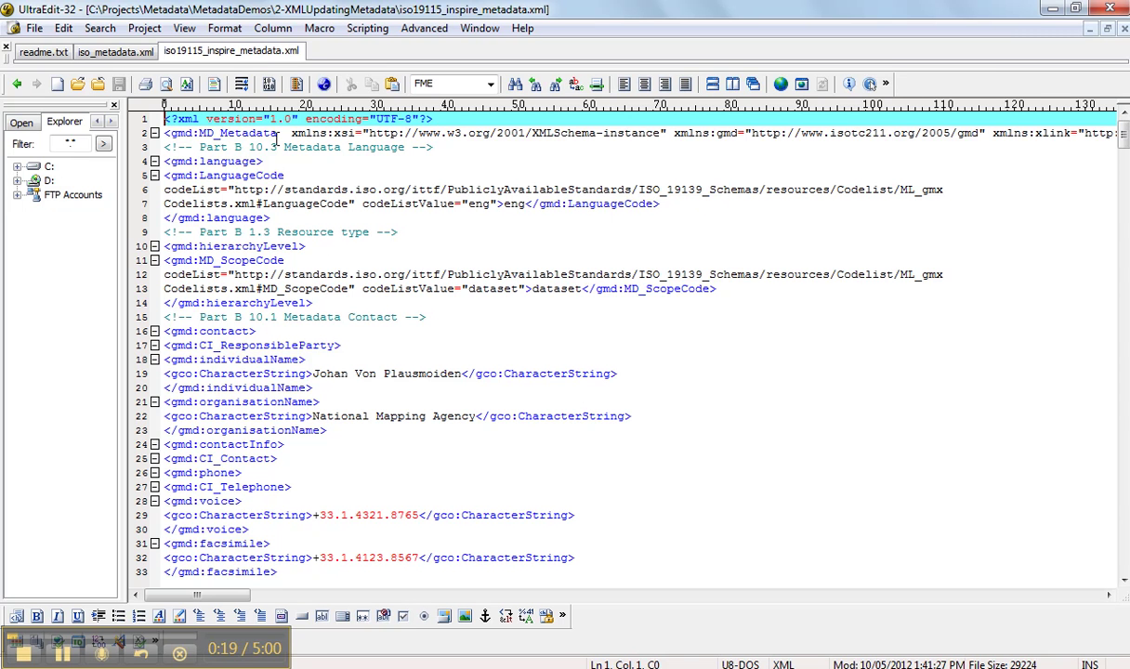
# - Highlight the responsible individual's name on line 19, then close the file back to Explorer
pyautogui.click(313, 274)
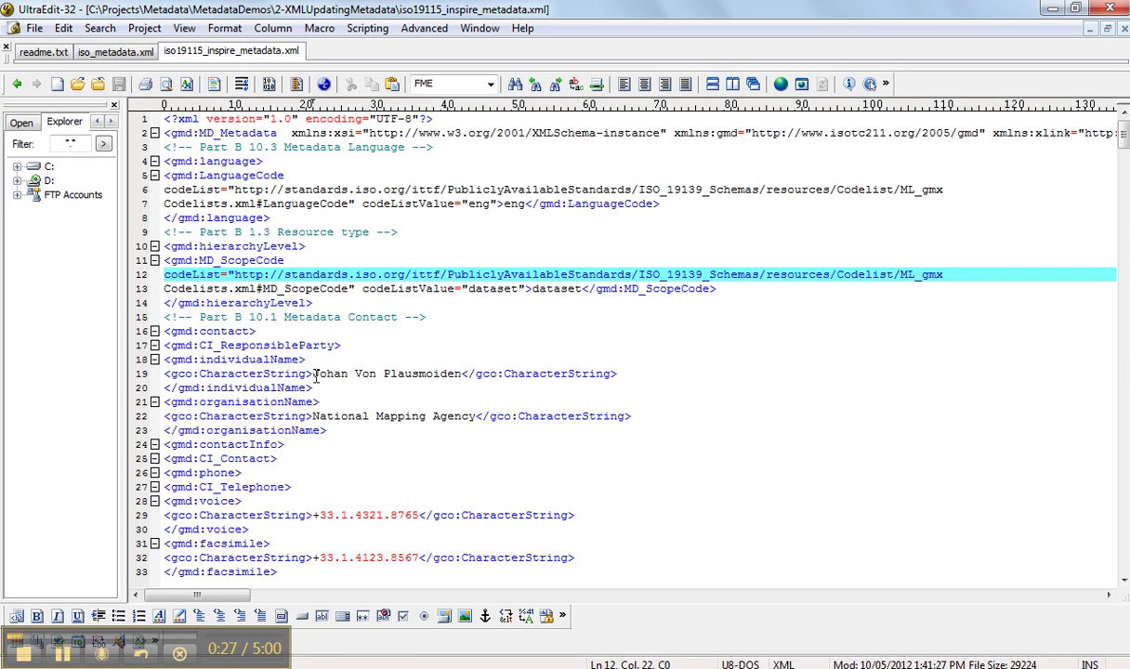
pyautogui.moveTo(315, 373); pyautogui.dragTo(463, 373)
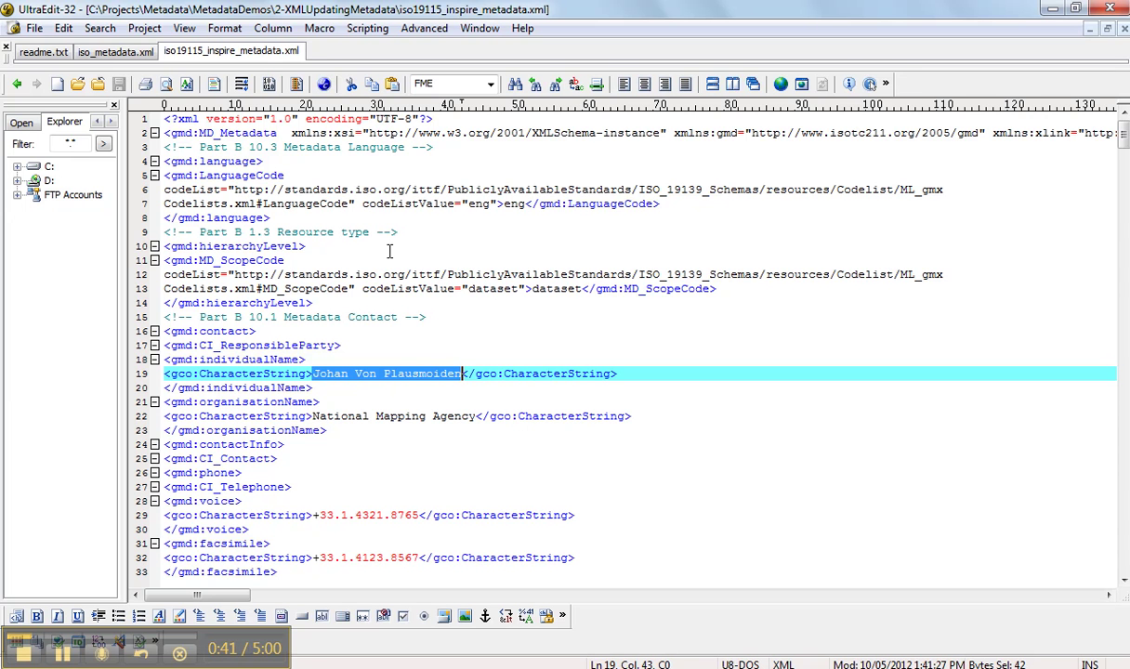
pyautogui.rightClick(257, 55)
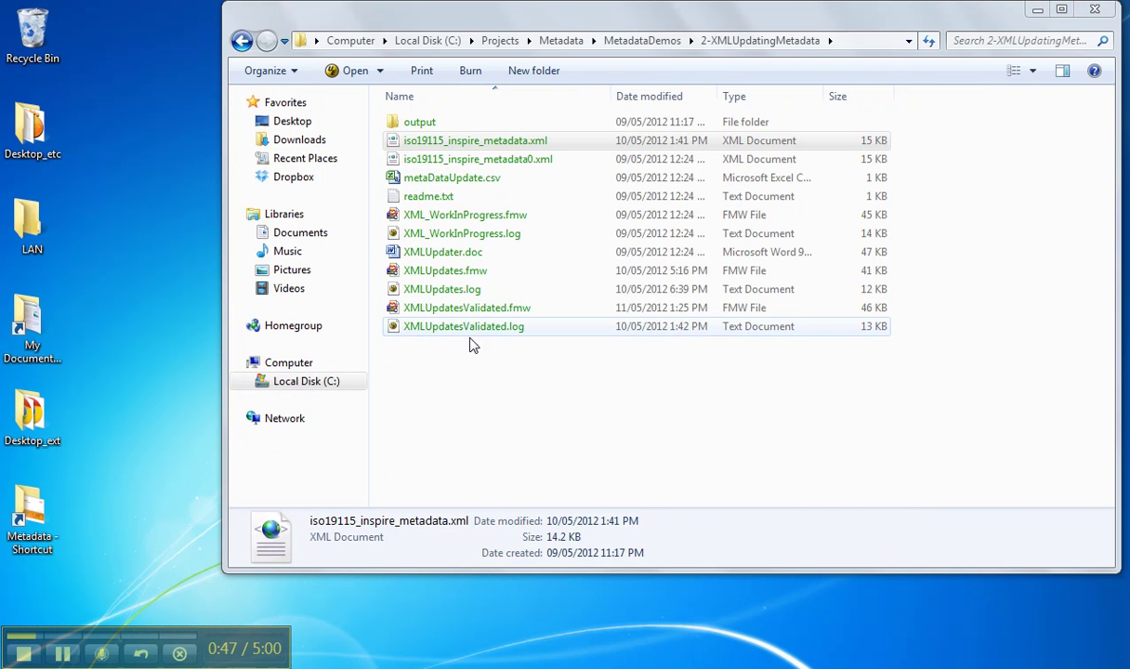
# - Open the XMLUpdates.fmw workspace in FME Workbench
pyautogui.doubleClick(483, 274)
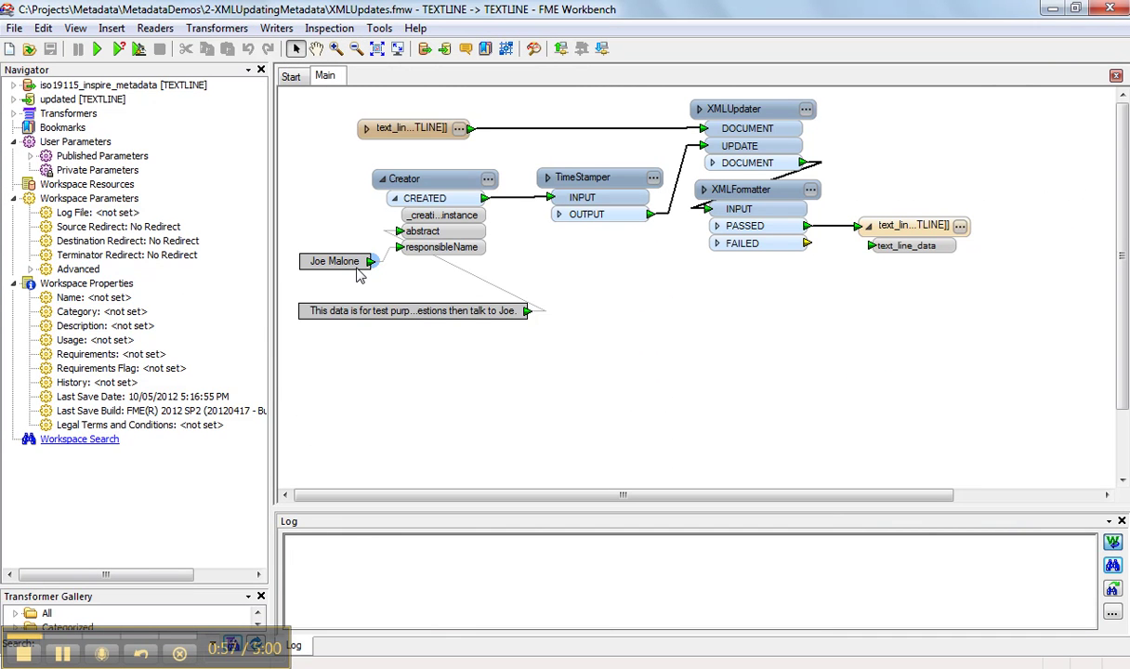
# - Expand the iso19115_inspire_metadata reader in the Navigator and view the XMLUpdater's three Replace-contents updates
pyautogui.click(353, 311)
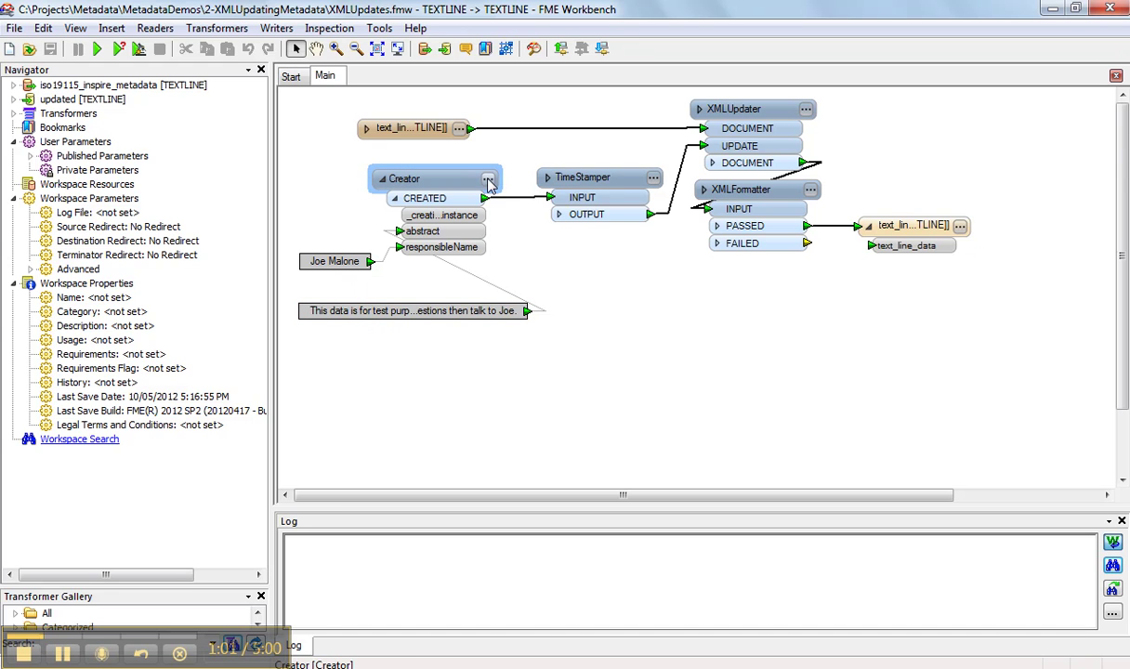
pyautogui.moveTo(490, 184)
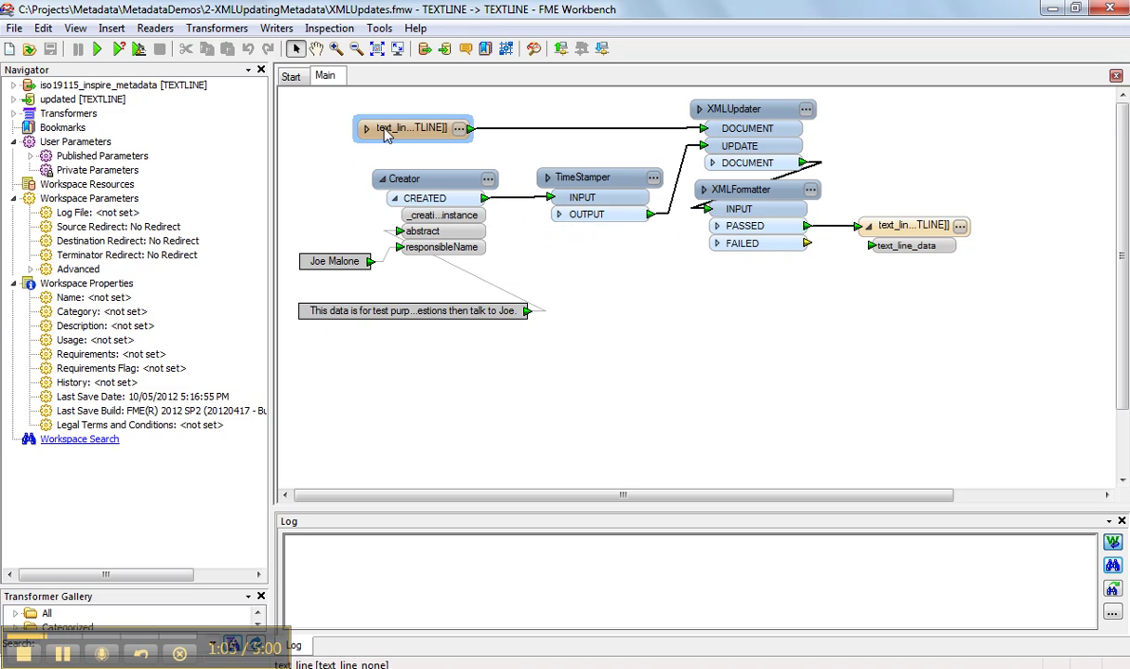
pyautogui.click(14, 86)
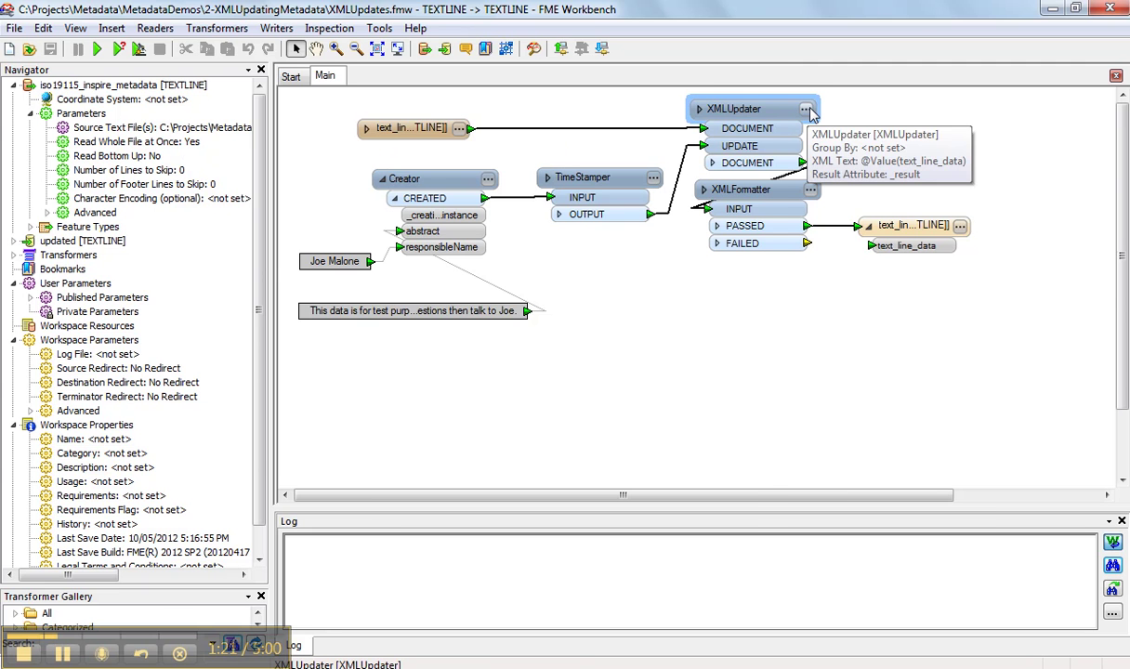
pyautogui.click(806, 110)
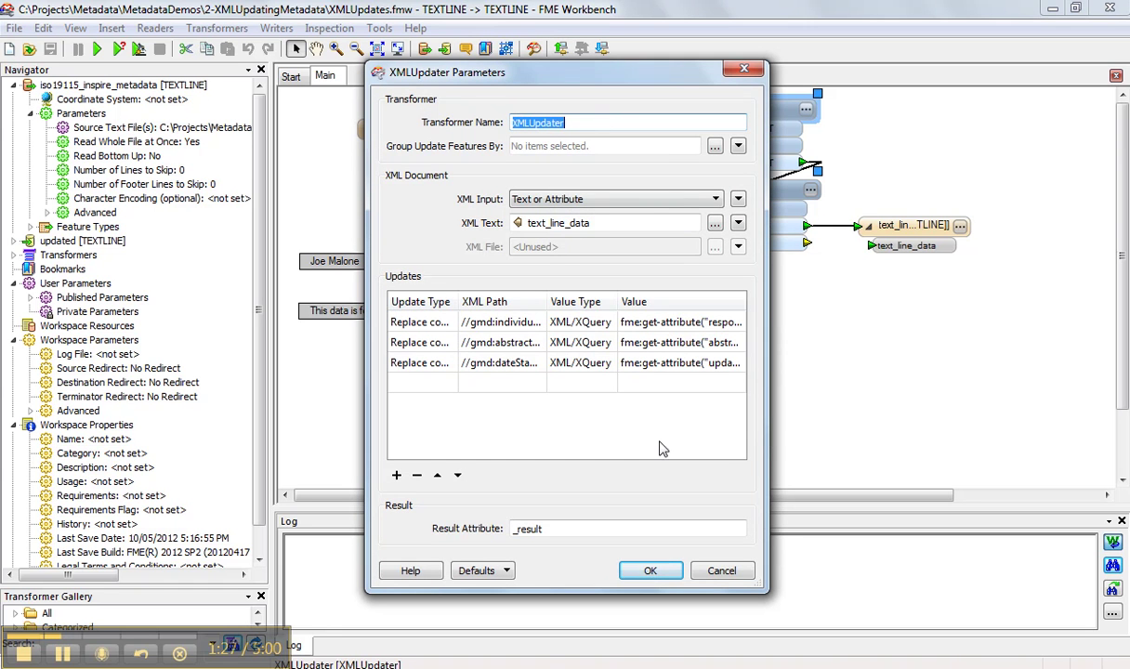
# - Review the TimeStamper's ^Y-^m-^d format written to updateDate, leaving both transformers unchanged
pyautogui.click(721, 571)
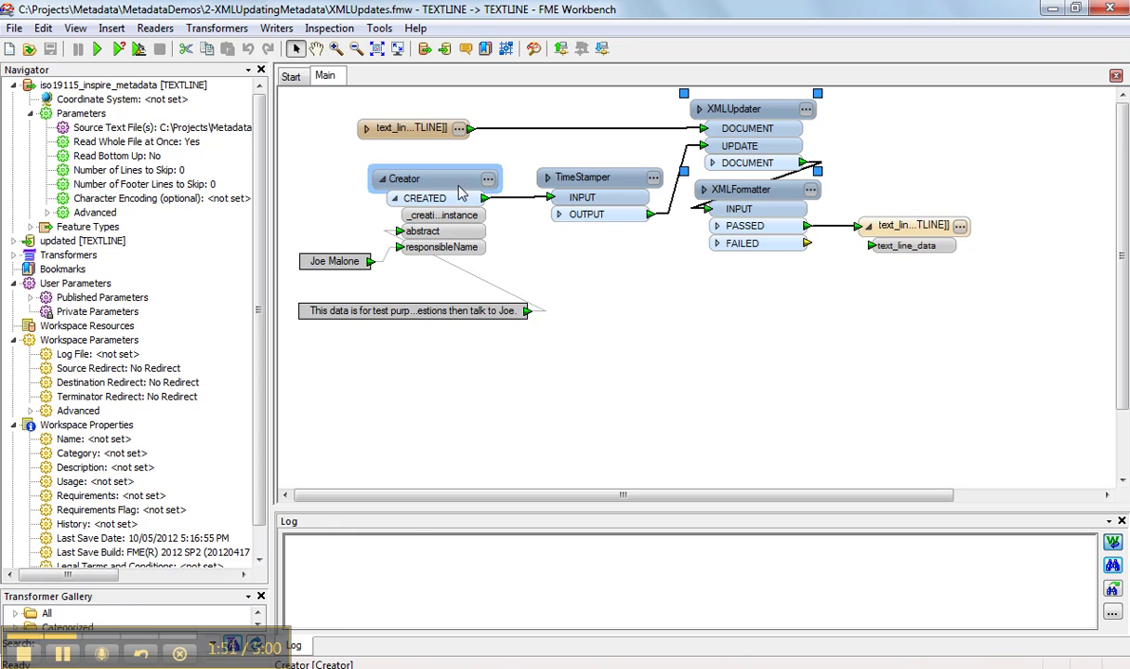
pyautogui.click(653, 177)
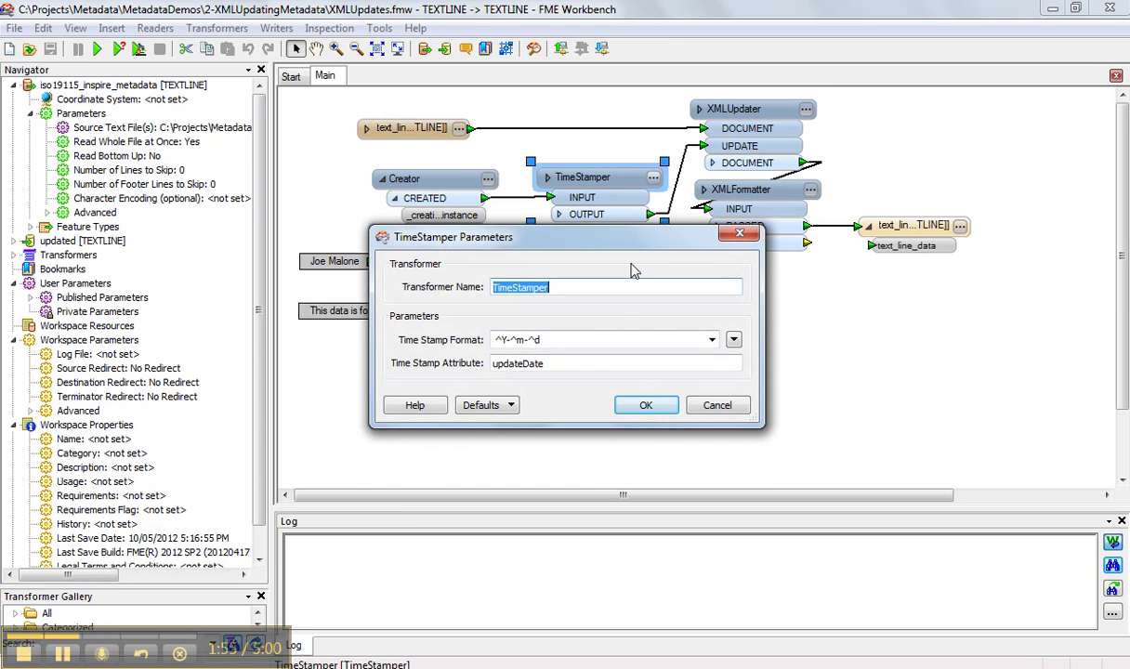
pyautogui.doubleClick(547, 358)
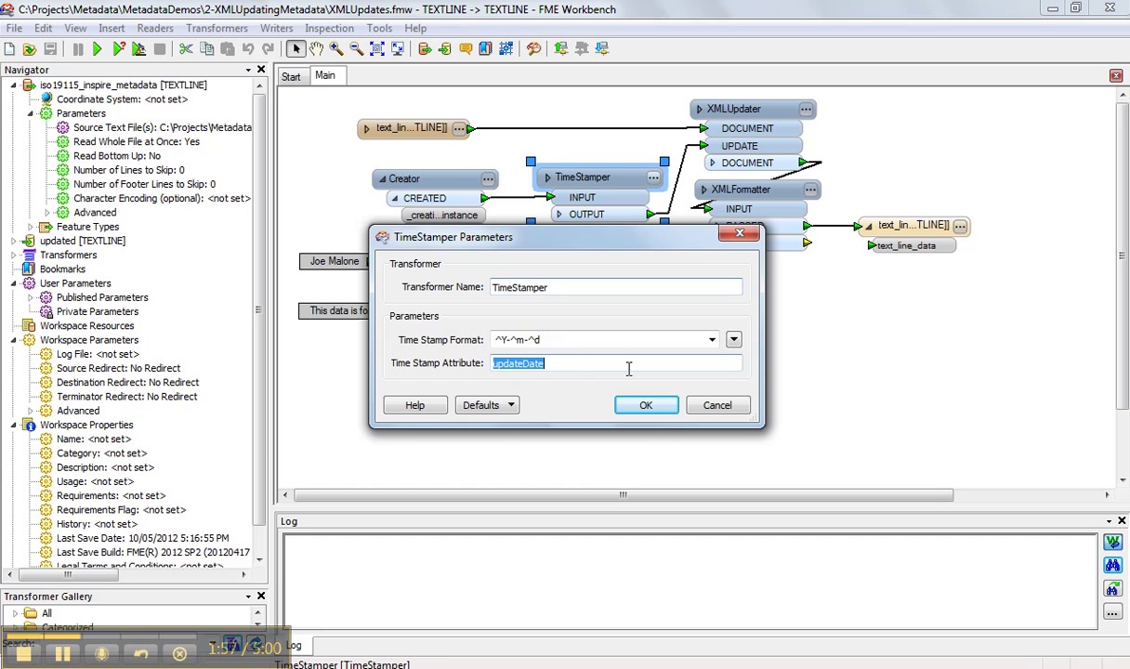
pyautogui.click(715, 404)
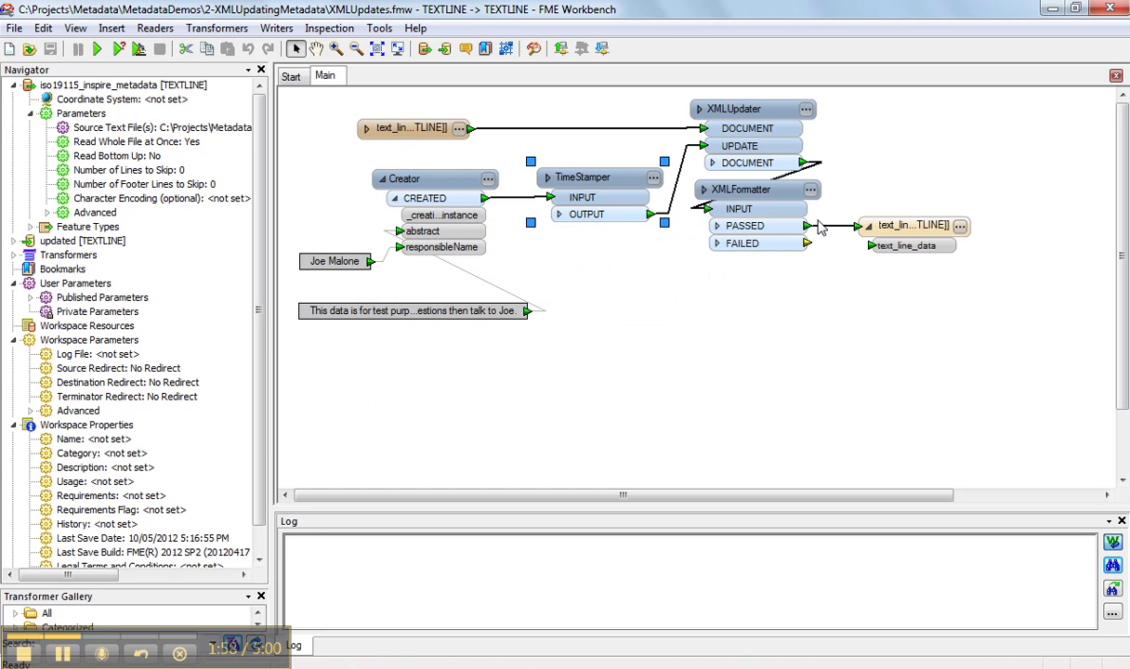
pyautogui.click(807, 110)
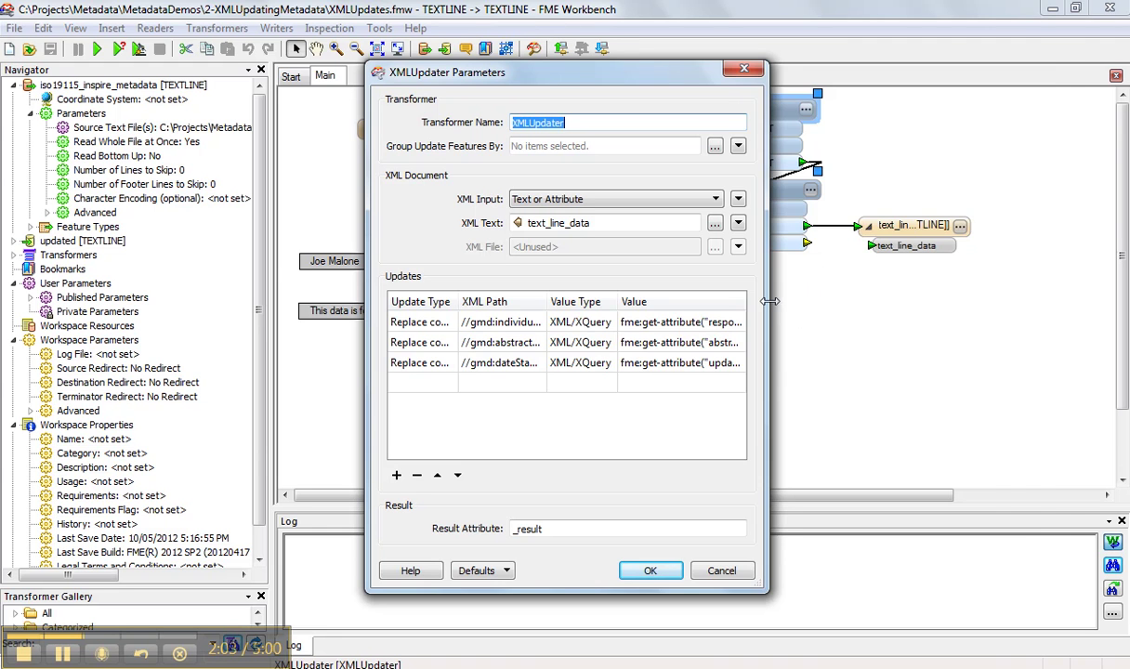
pyautogui.moveTo(769, 301); pyautogui.dragTo(1072, 296)
pyautogui.click(451, 322)
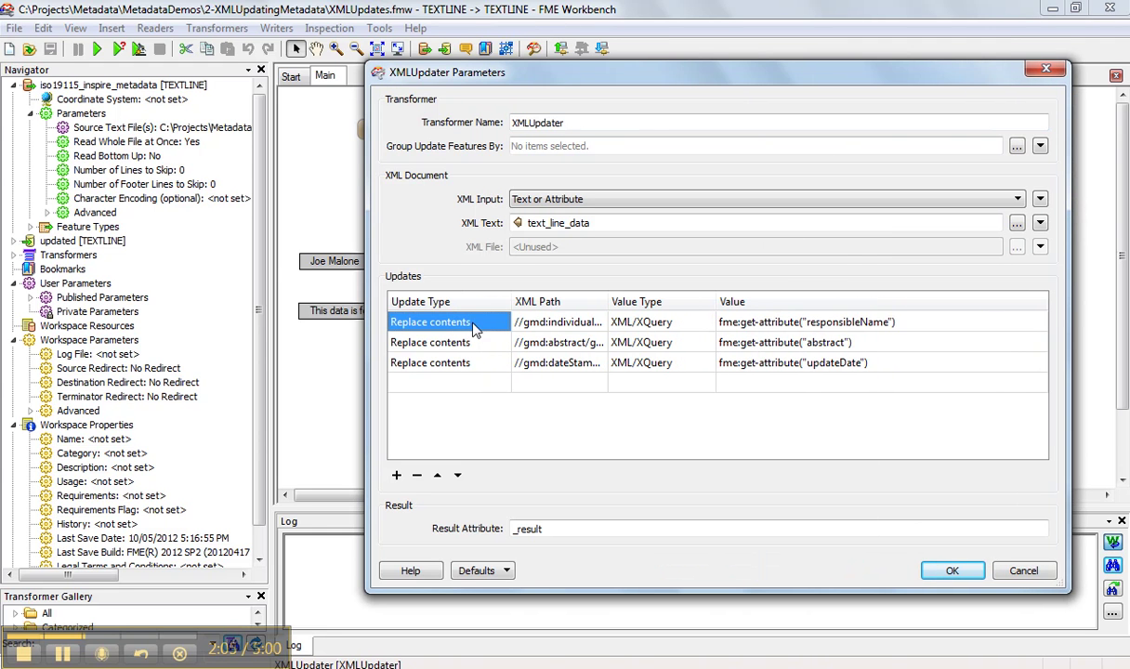
pyautogui.click(501, 322)
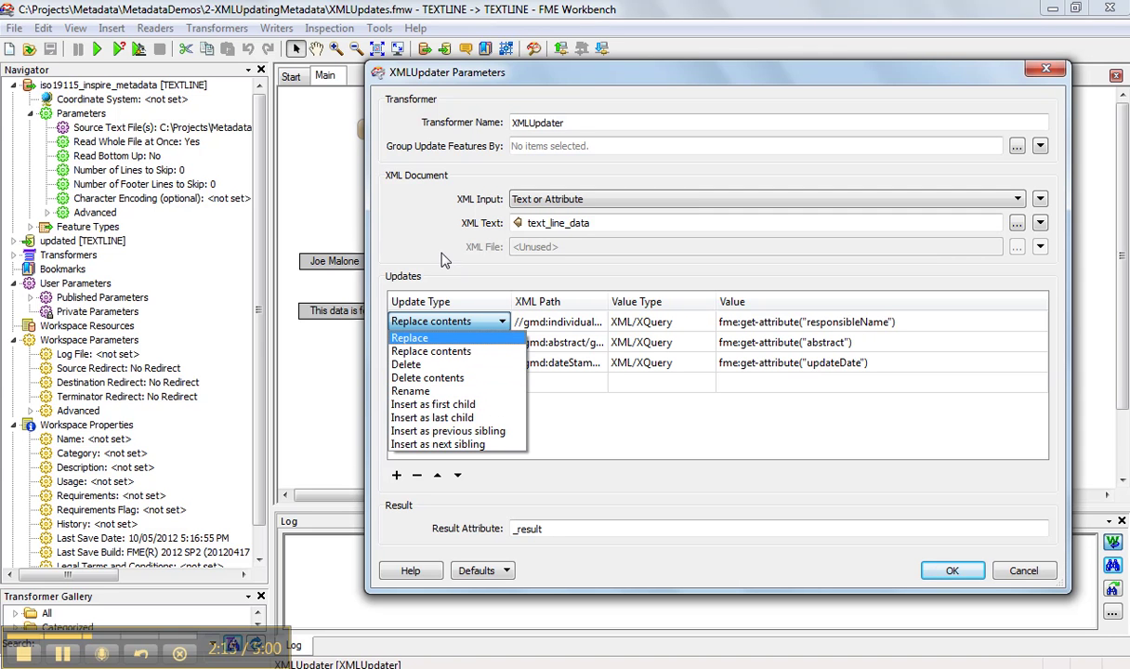
pyautogui.click(417, 243)
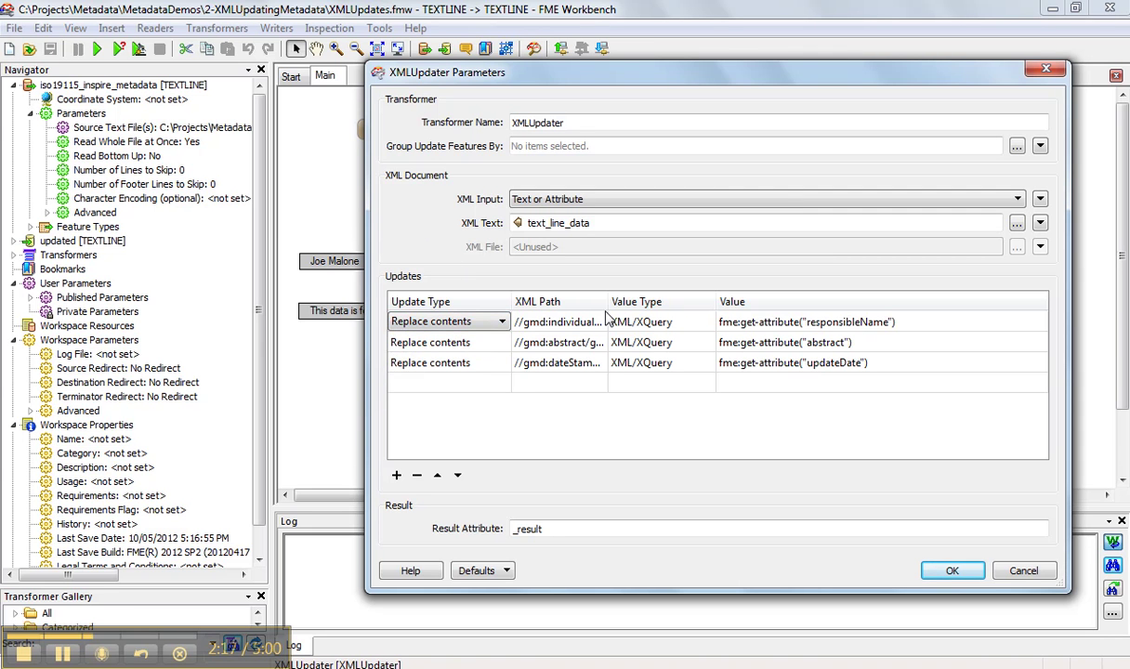
pyautogui.moveTo(604, 302); pyautogui.dragTo(739, 302)
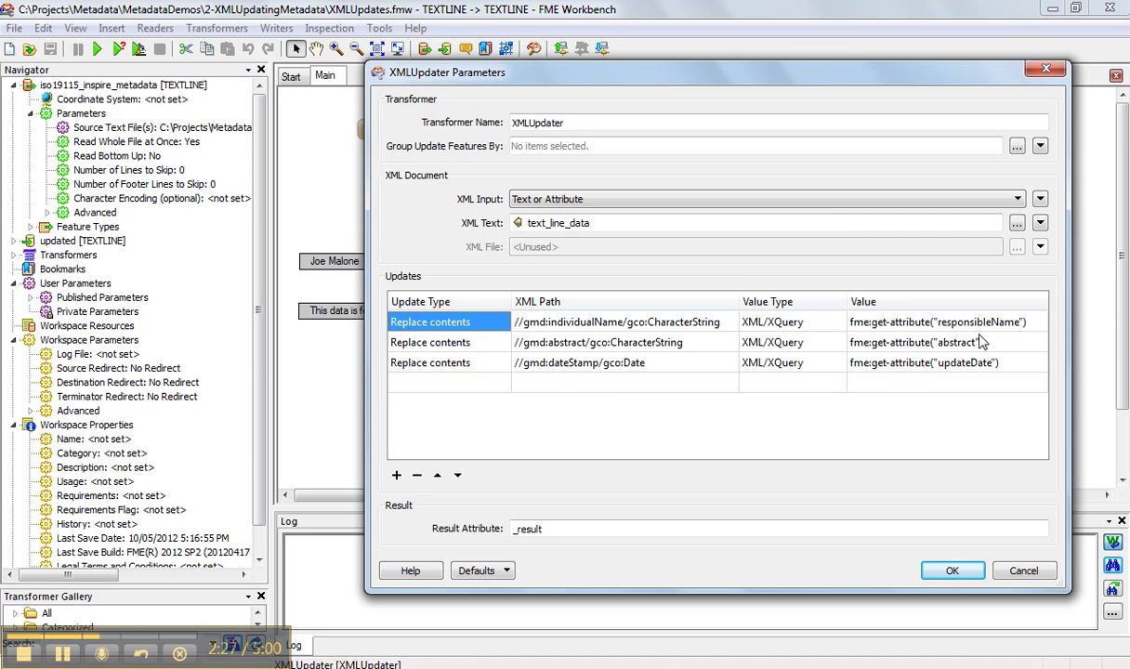
pyautogui.click(1016, 580)
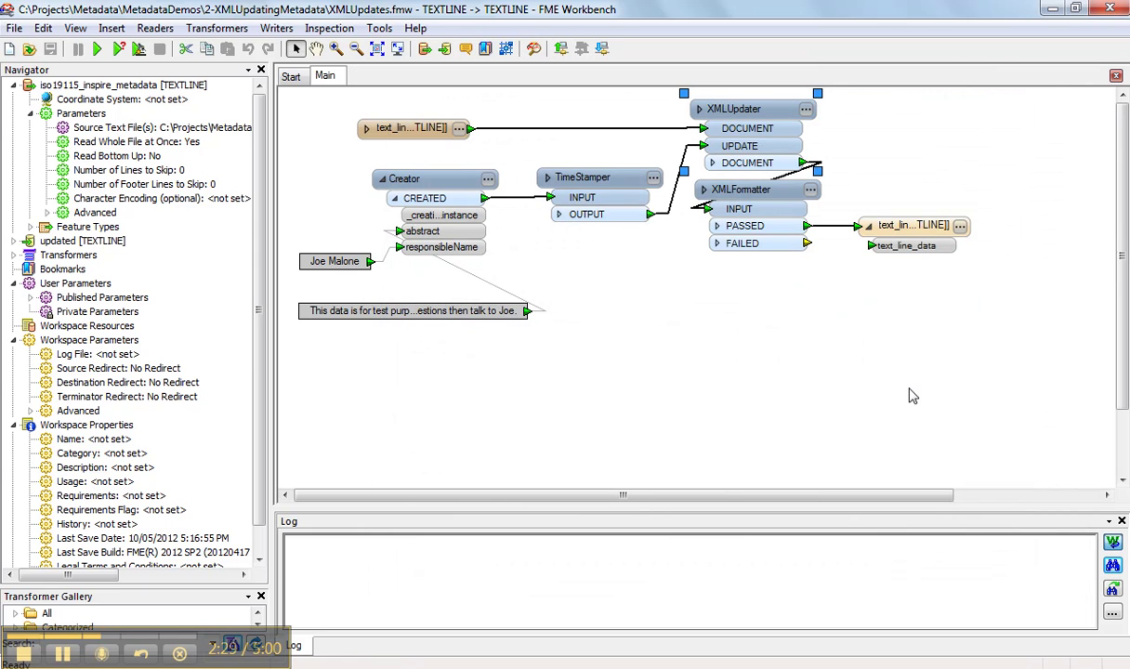
pyautogui.doubleClick(788, 189)
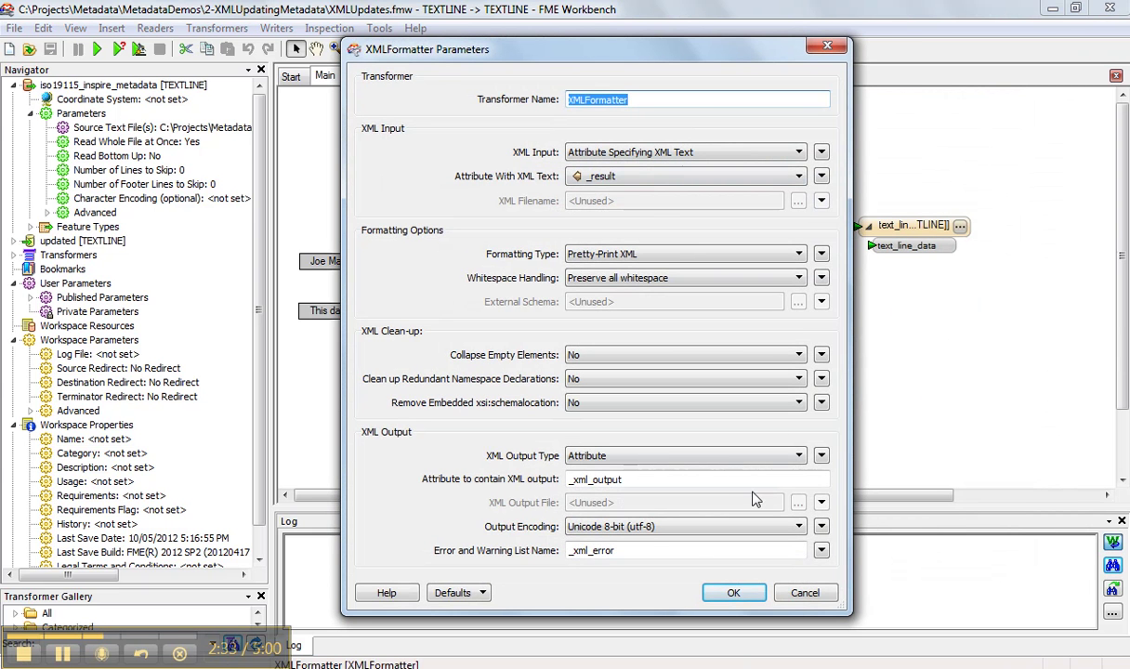
pyautogui.click(822, 595)
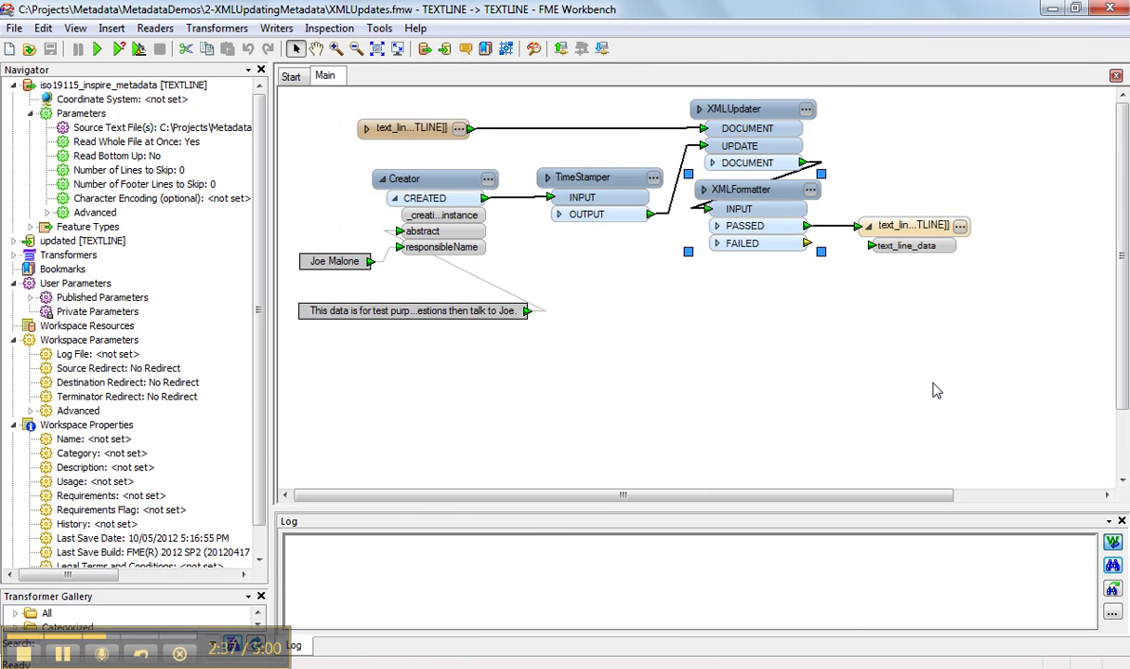
# - Run the workspace and open output/updated.xml in UltraEdit without DOS conversion
pyautogui.click(95, 52)
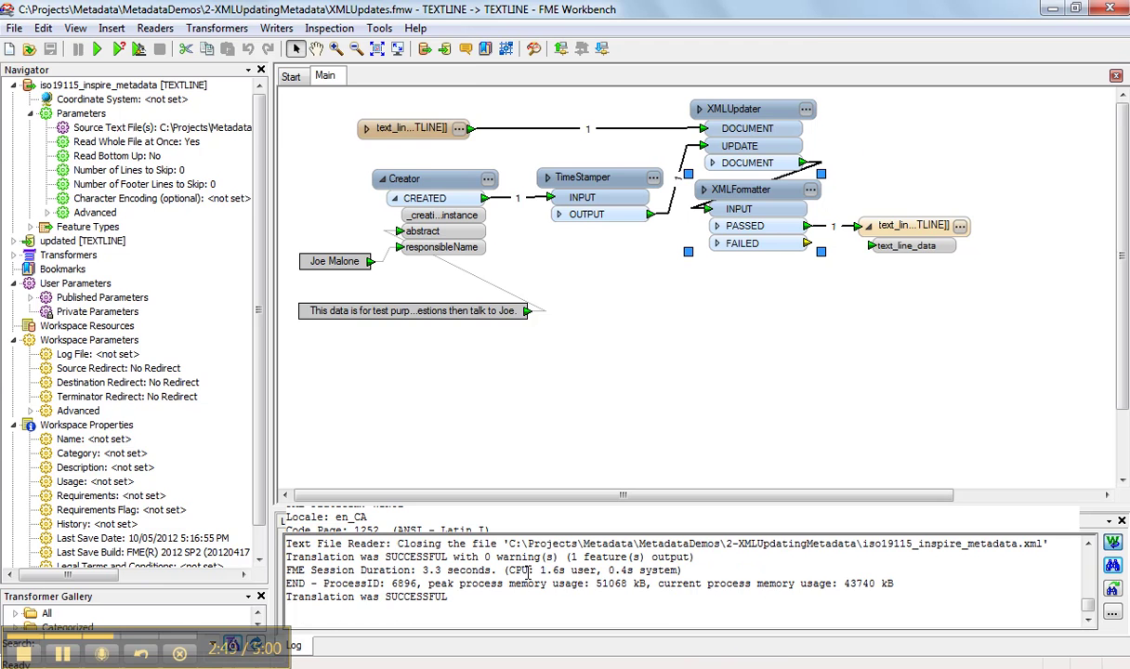
pyautogui.click(1053, 8)
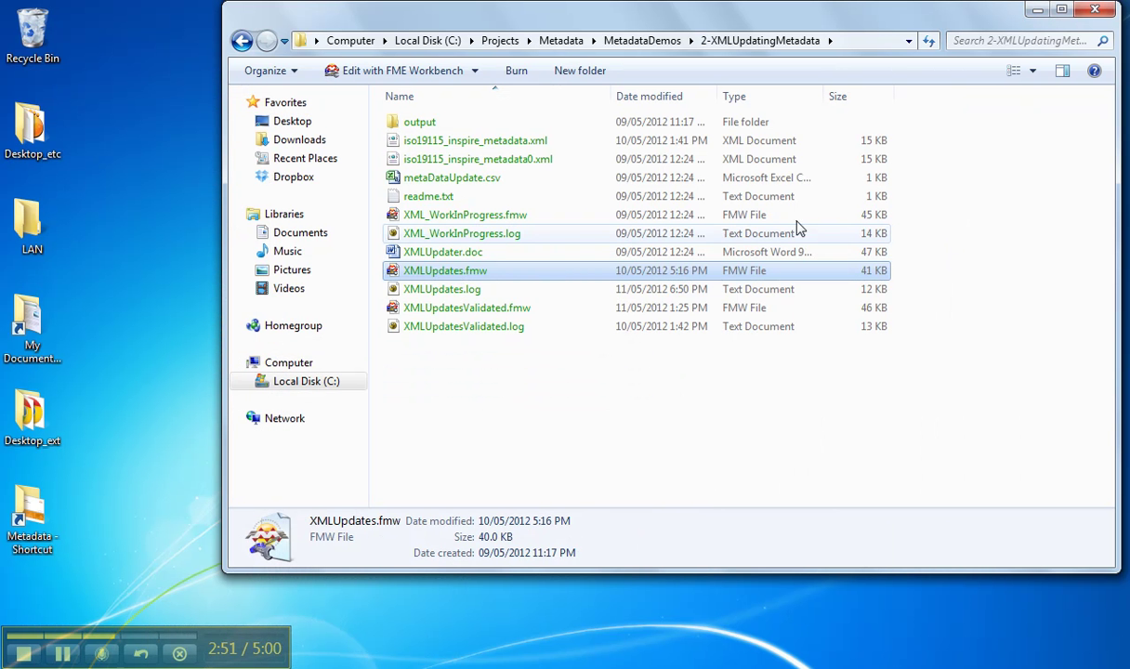
pyautogui.doubleClick(470, 124)
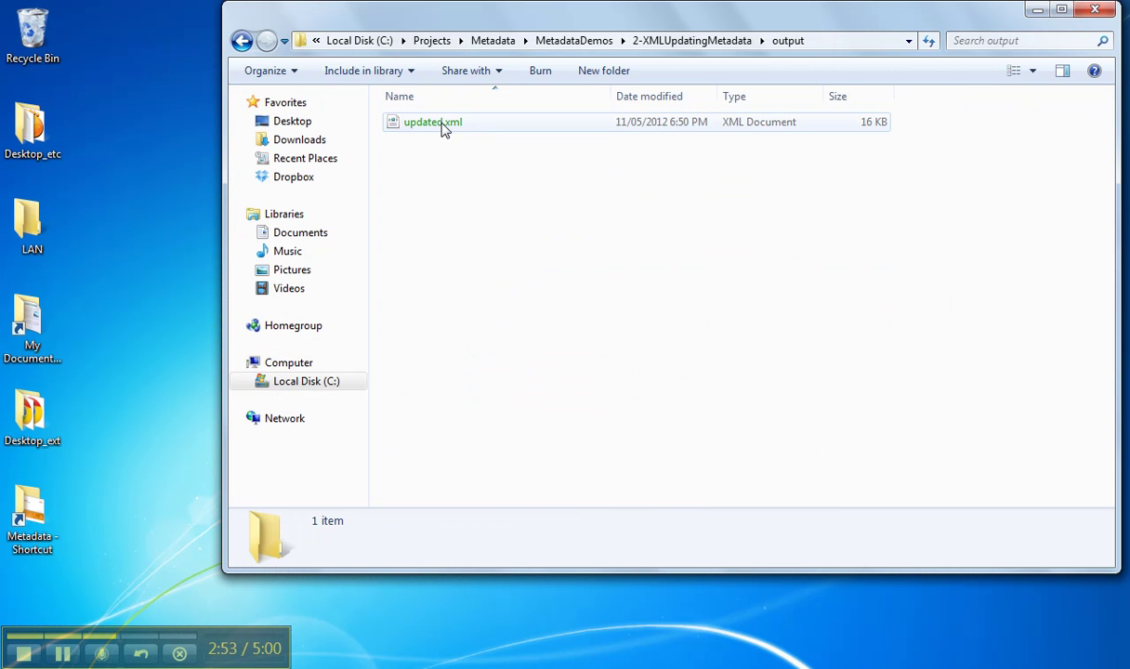
pyautogui.doubleClick(442, 125)
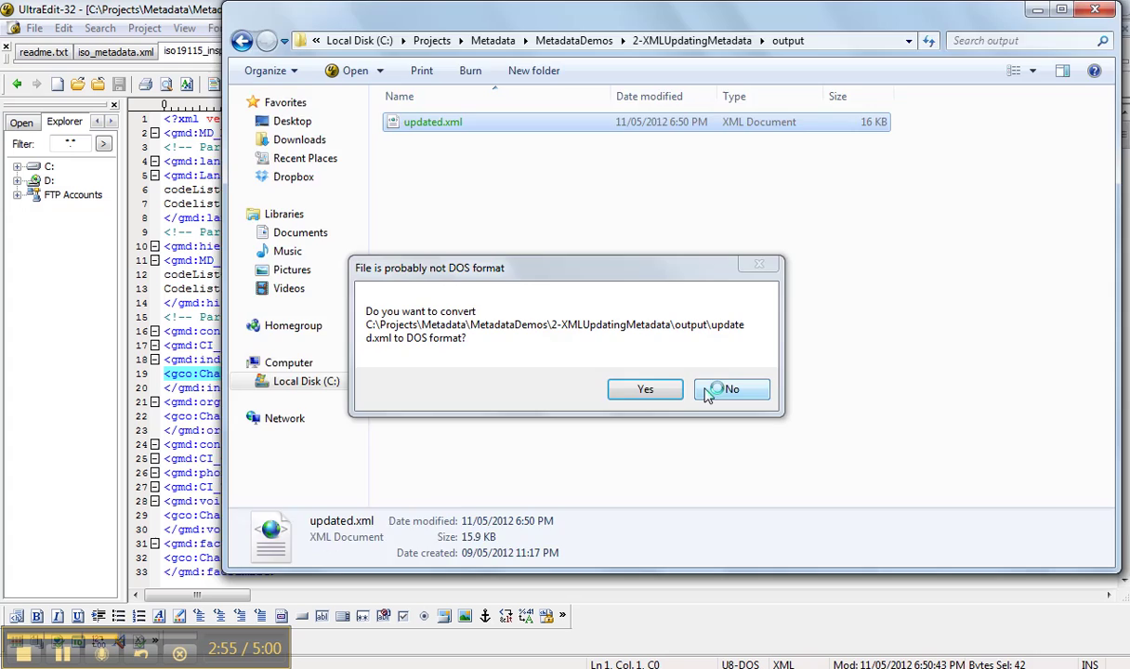
pyautogui.click(730, 389)
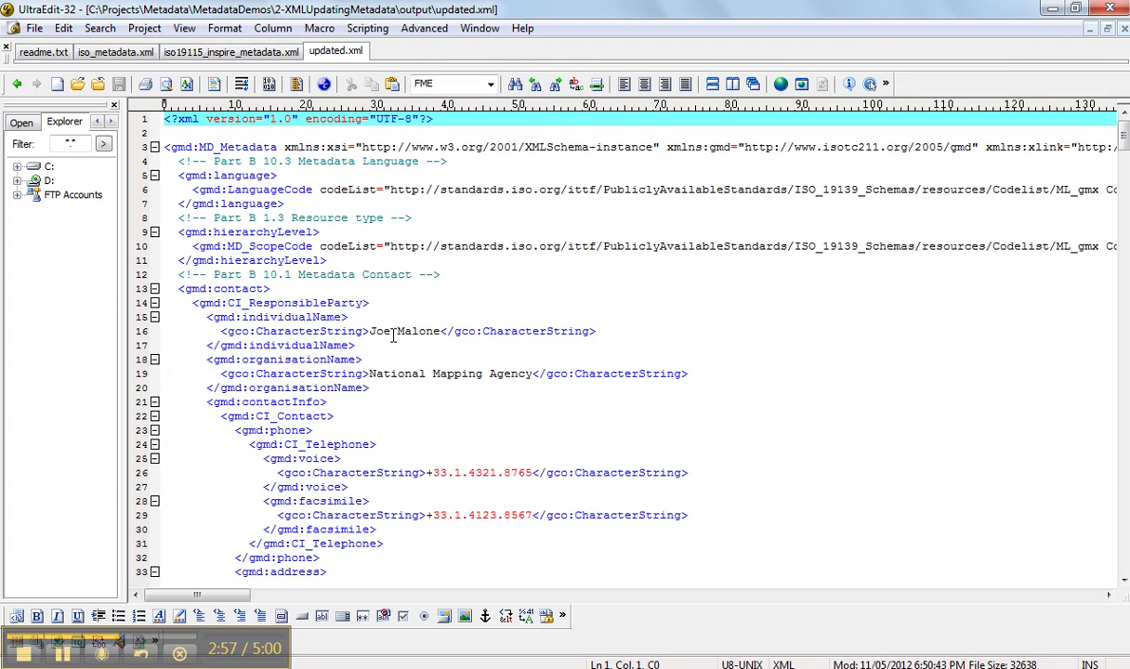
# - Highlight the new responsible individual name on line 16 of updated.xml
pyautogui.moveTo(371, 331); pyautogui.dragTo(446, 335)
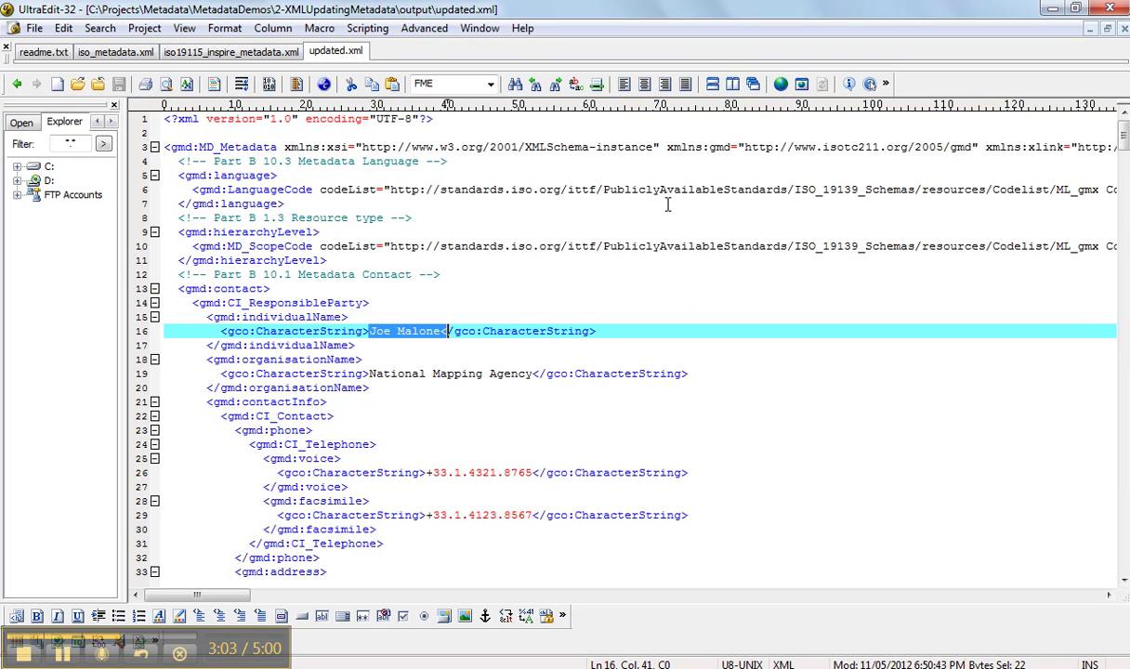
pyautogui.scroll(-6, 649, 196)
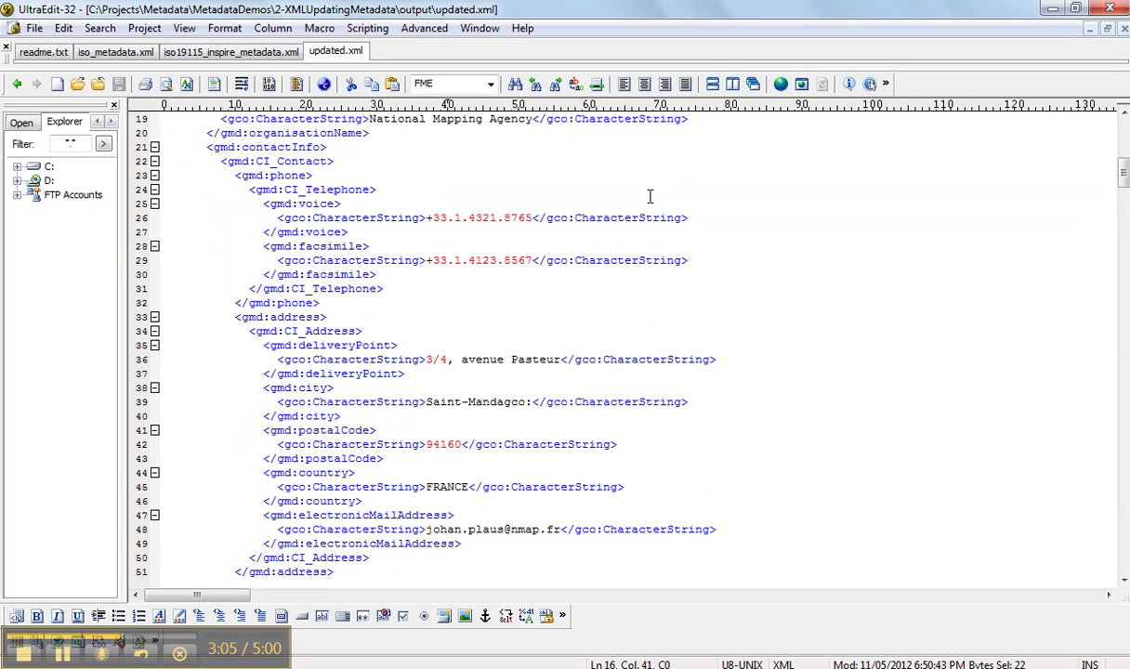
pyautogui.scroll(-4, 650, 196)
pyautogui.scroll(-14, 649, 203)
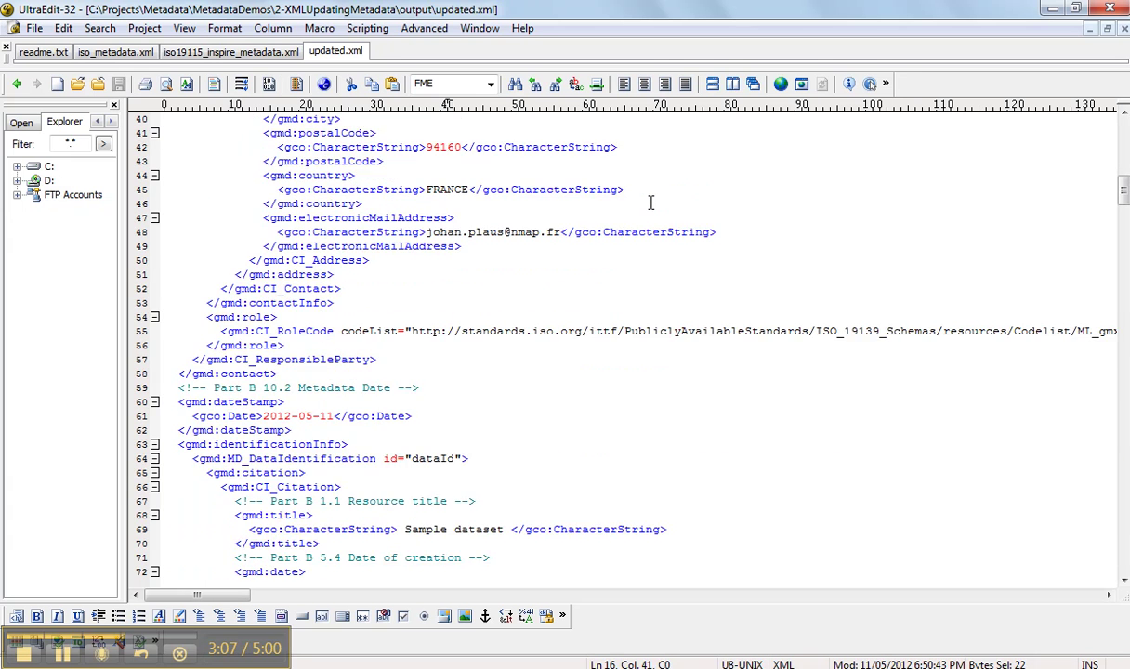
pyautogui.scroll(-2, 650, 203)
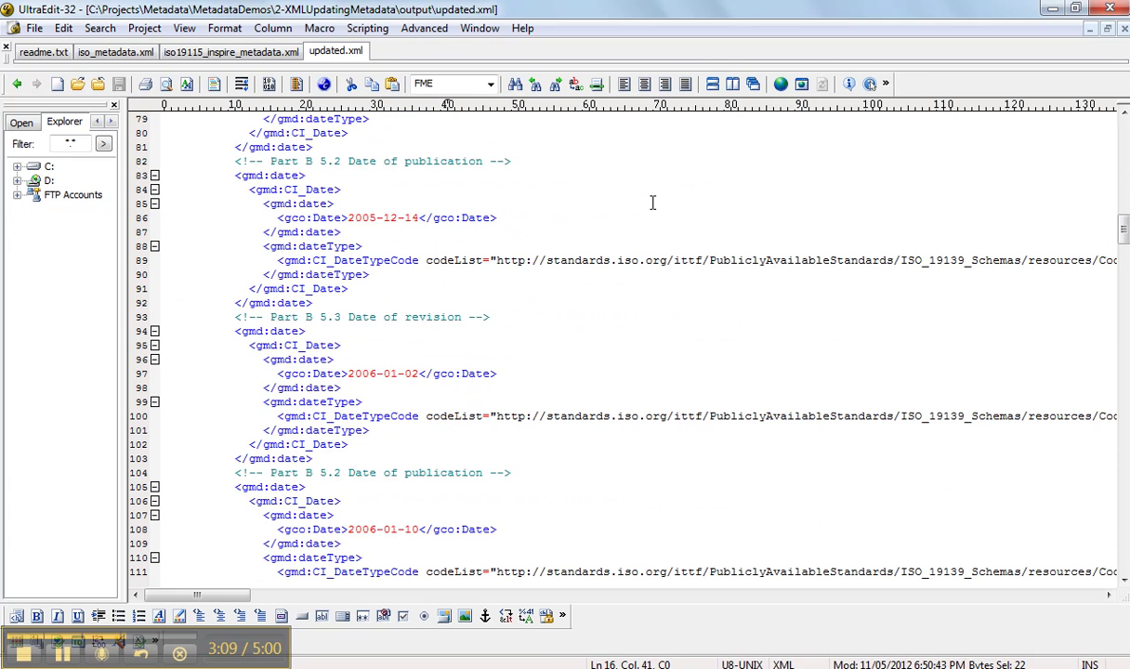
pyautogui.scroll(-4, 449, 266)
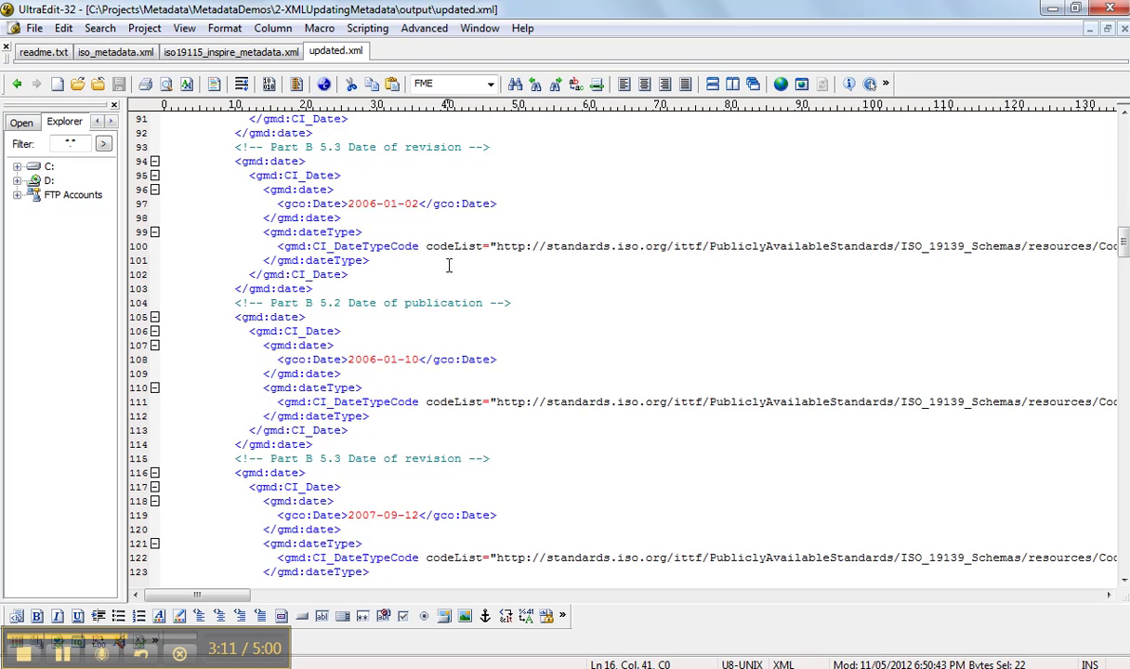
pyautogui.scroll(-12, 449, 266)
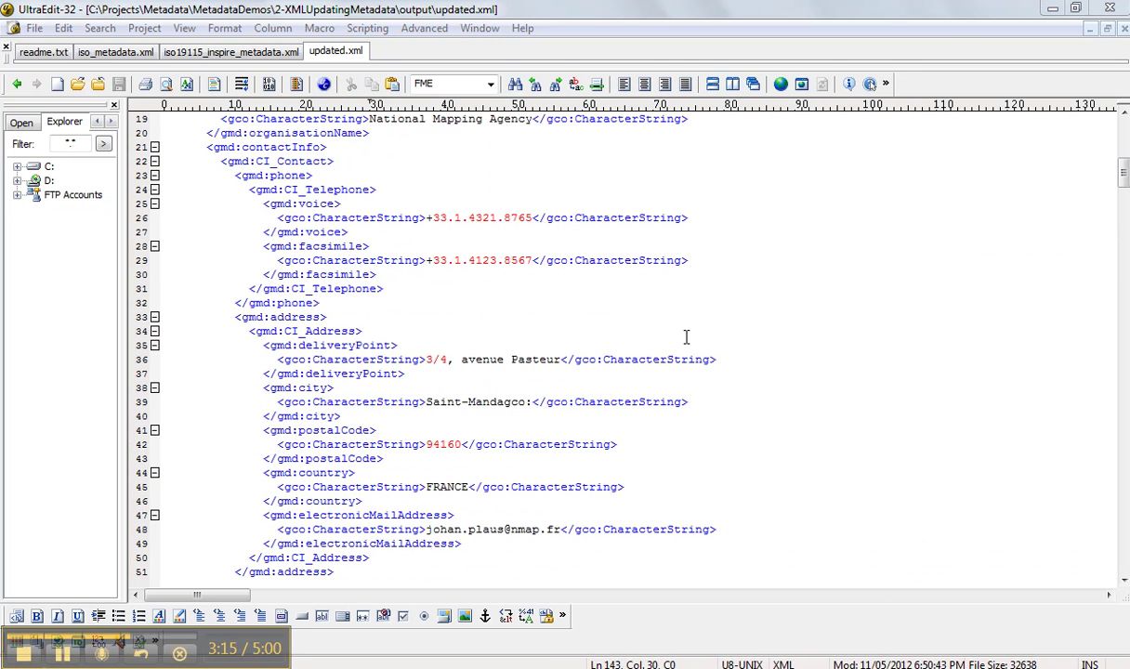
# - Locate and mark the line 61 dateStamp value 2012-05-11
pyautogui.click(524, 372)
pyautogui.scroll(-5, 524, 368)
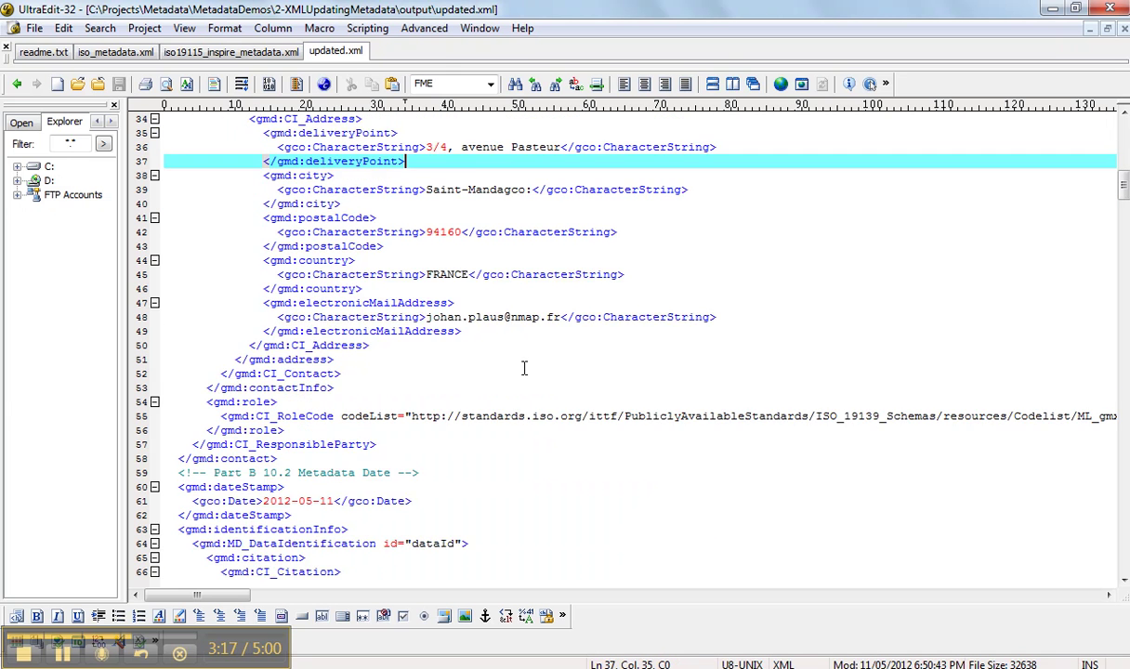
pyautogui.scroll(-2, 524, 368)
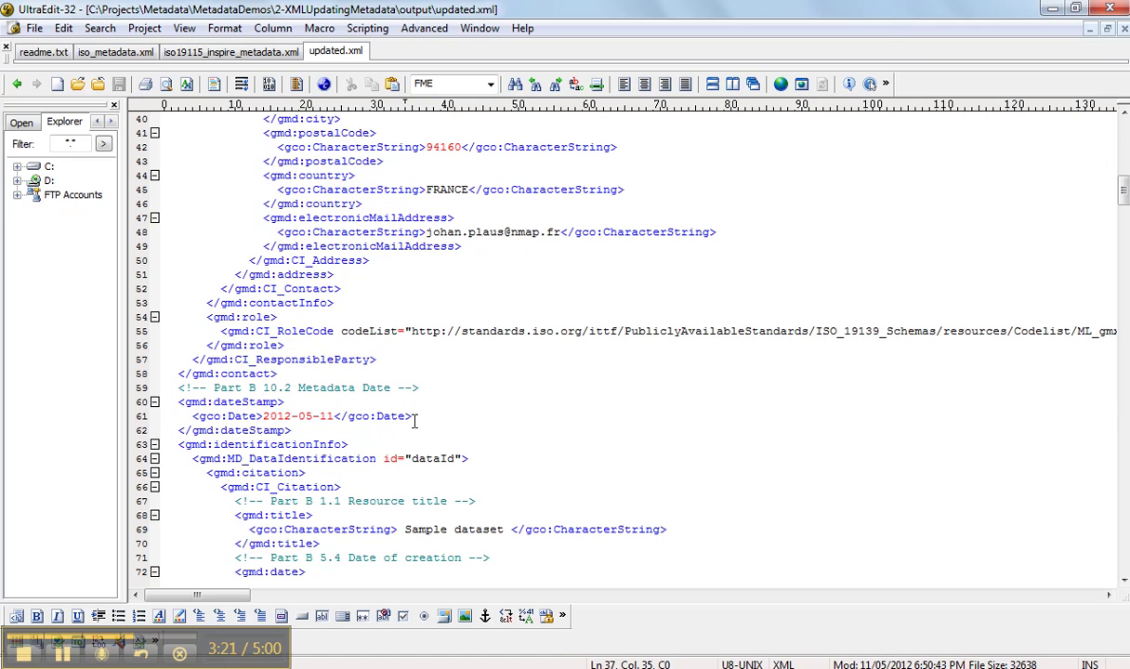
pyautogui.moveTo(414, 421); pyautogui.dragTo(263, 417)
pyautogui.click(477, 415)
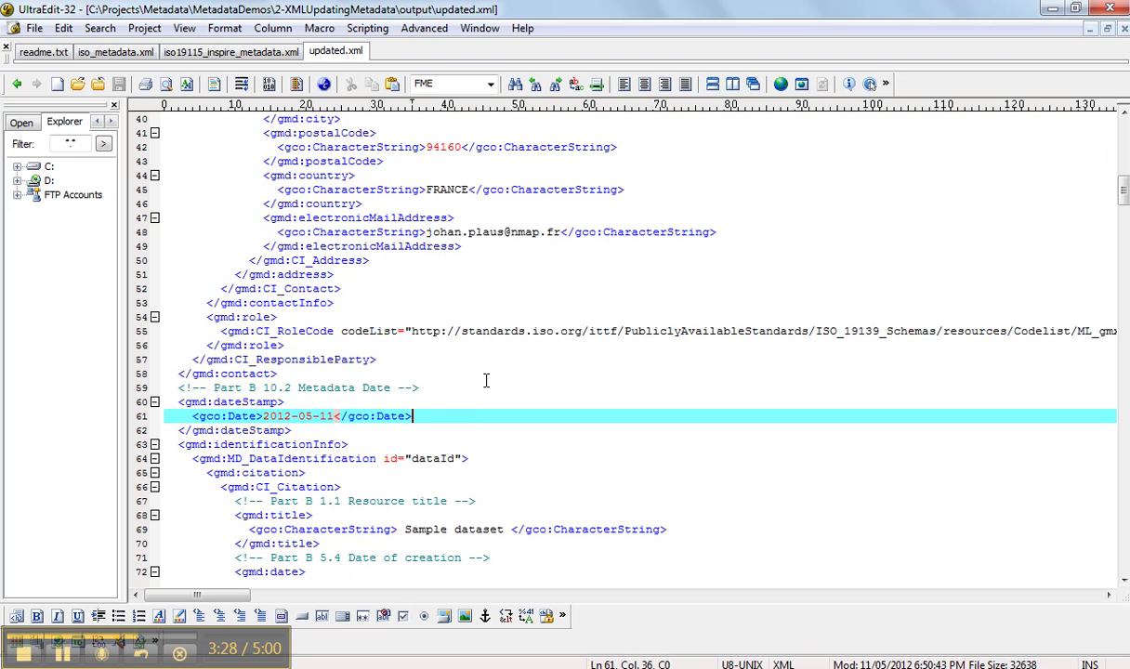
# - Minimize UltraEdit and view the Creator's parameter summary in the XMLUpdates workspace
pyautogui.click(1048, 10)
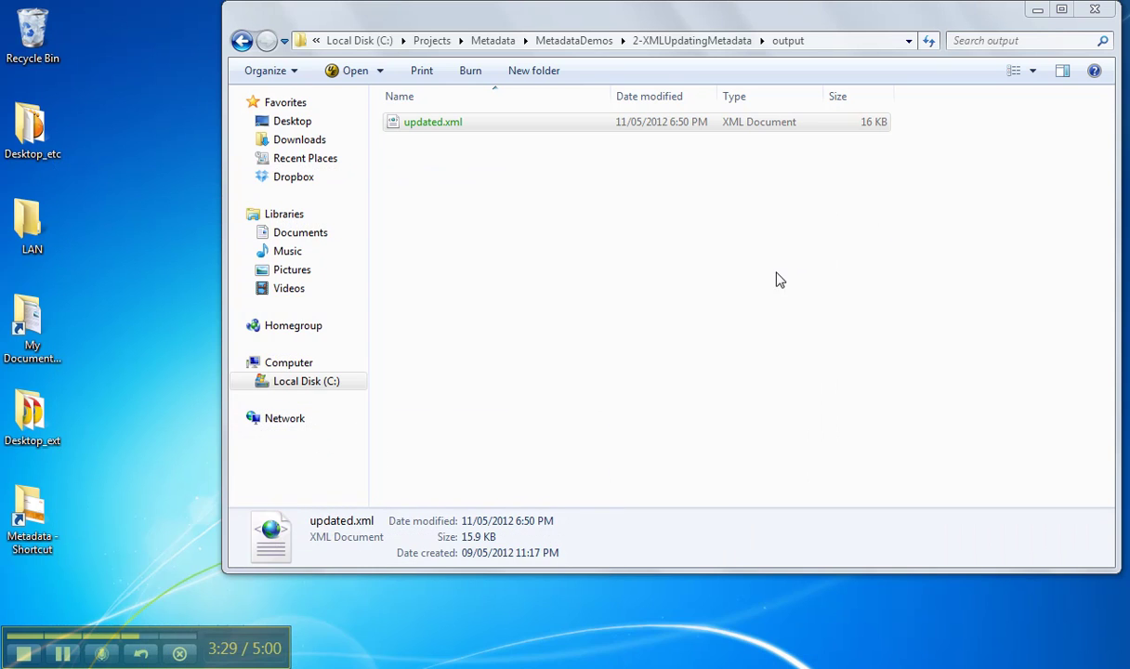
pyautogui.hotkey('alt', 'Tab')
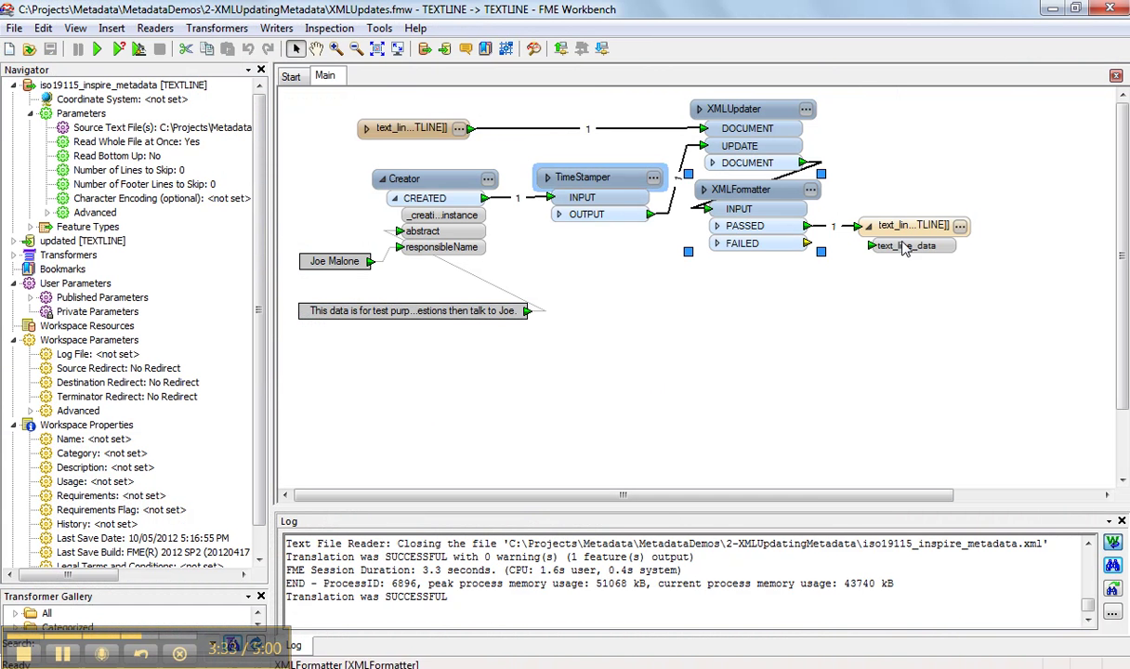
pyautogui.moveTo(473, 171)
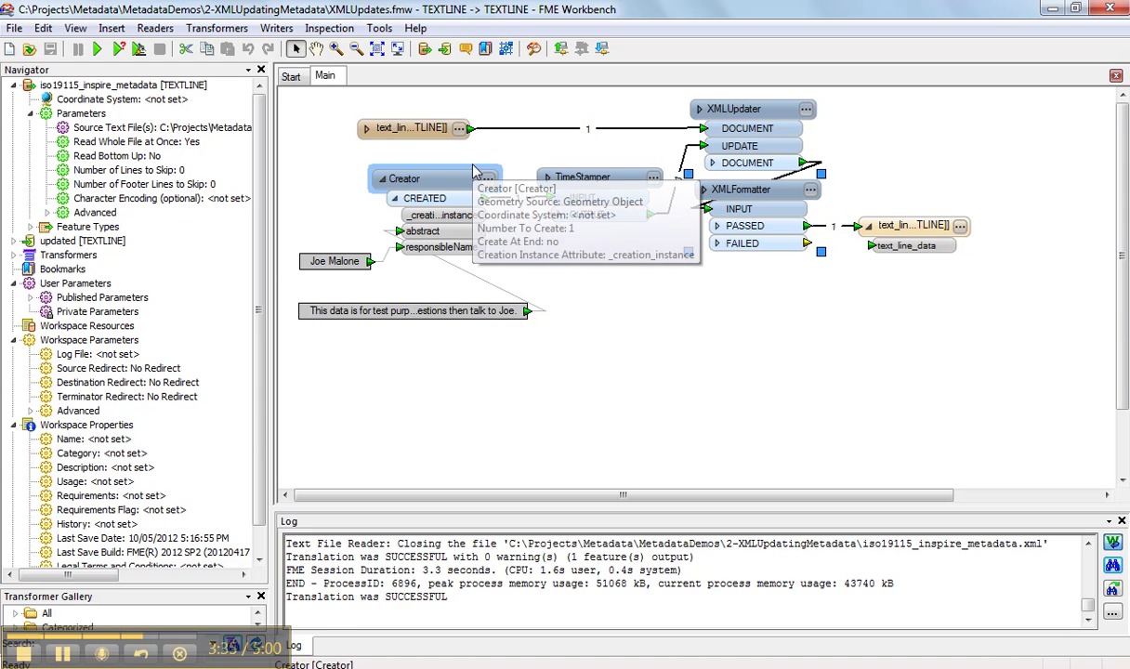